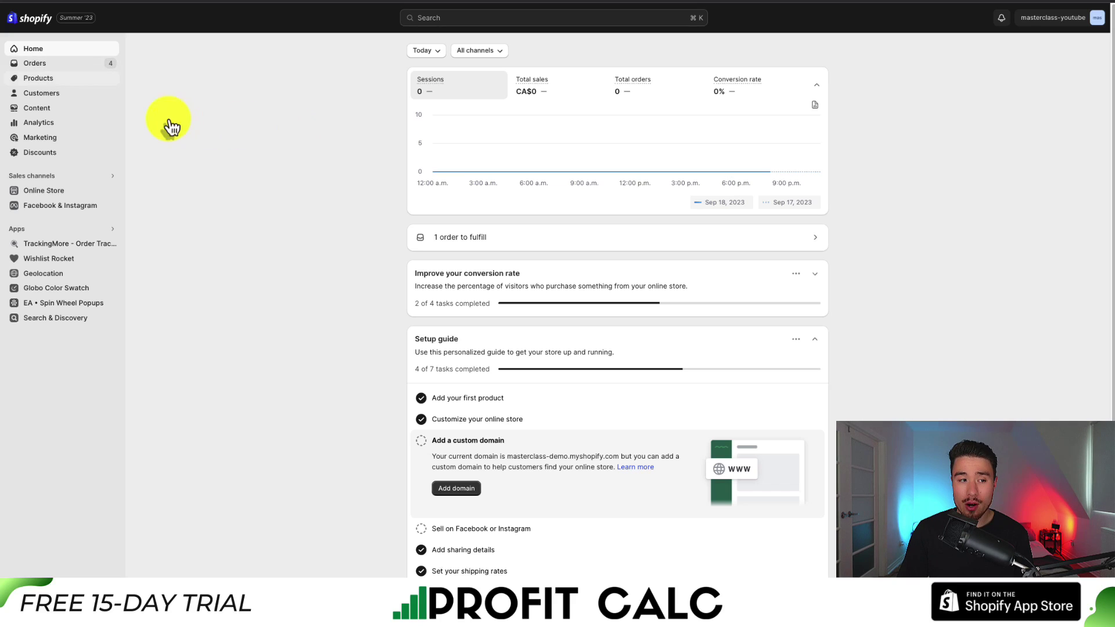
Upload another copy of the ezgif.com-optimize GIF to the store's Content > Files list.
click(41, 107)
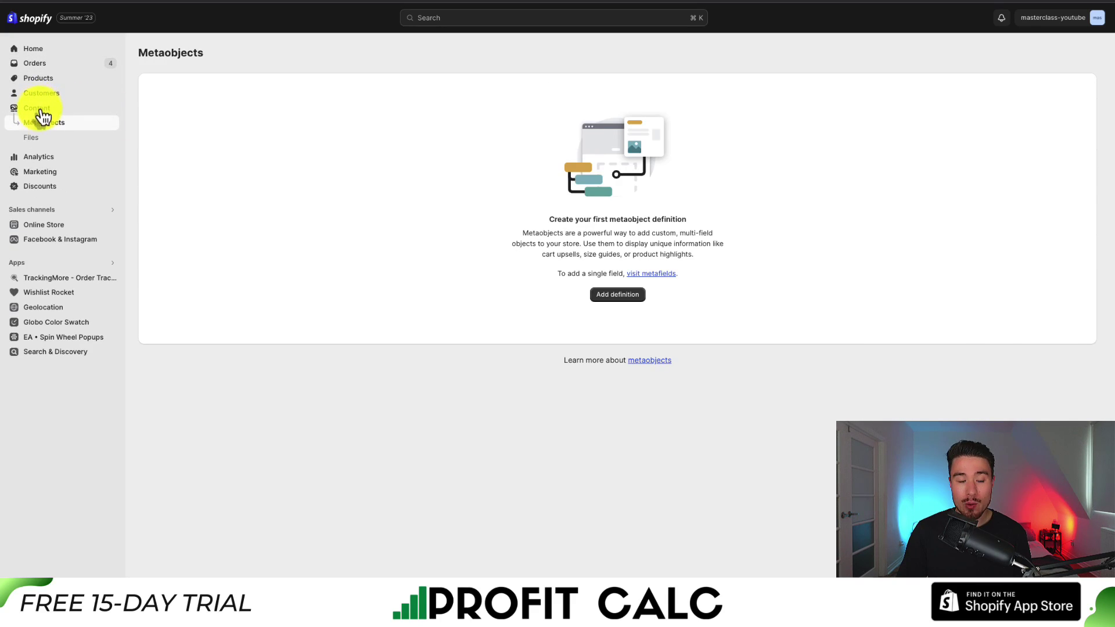
click(42, 140)
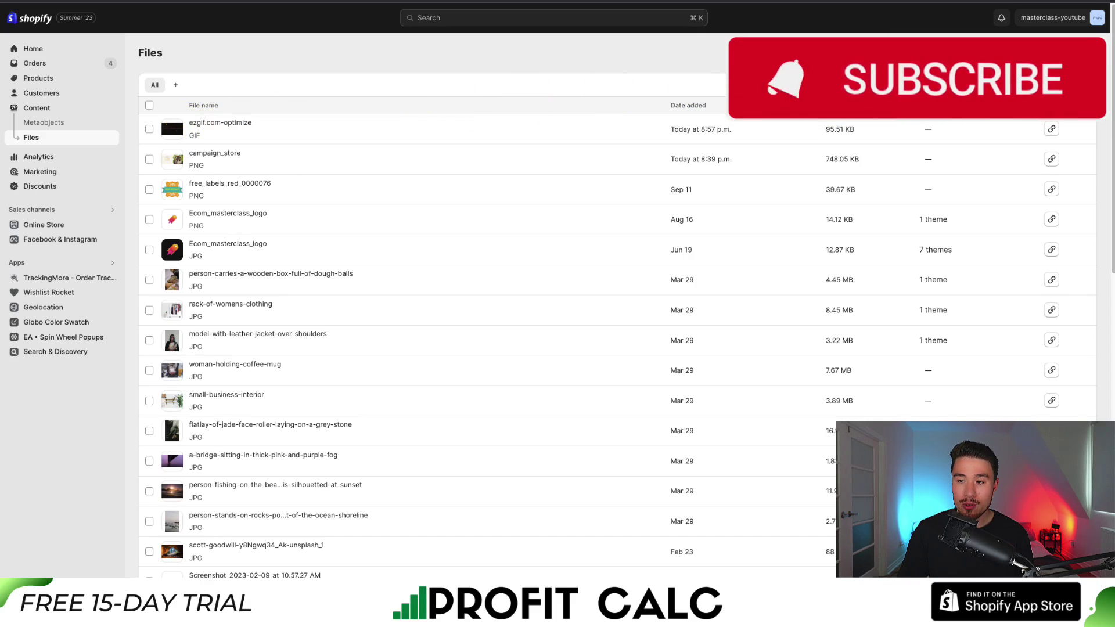
click(1072, 52)
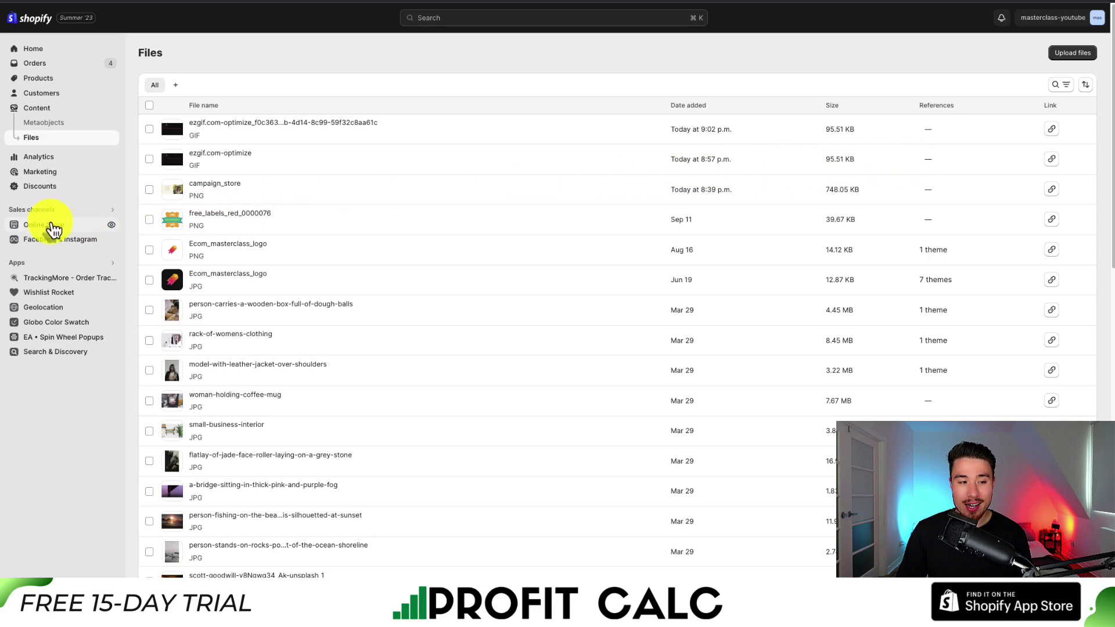
Open the current Dawn theme's home page in the theme editor and list the sections available to add.
click(35, 225)
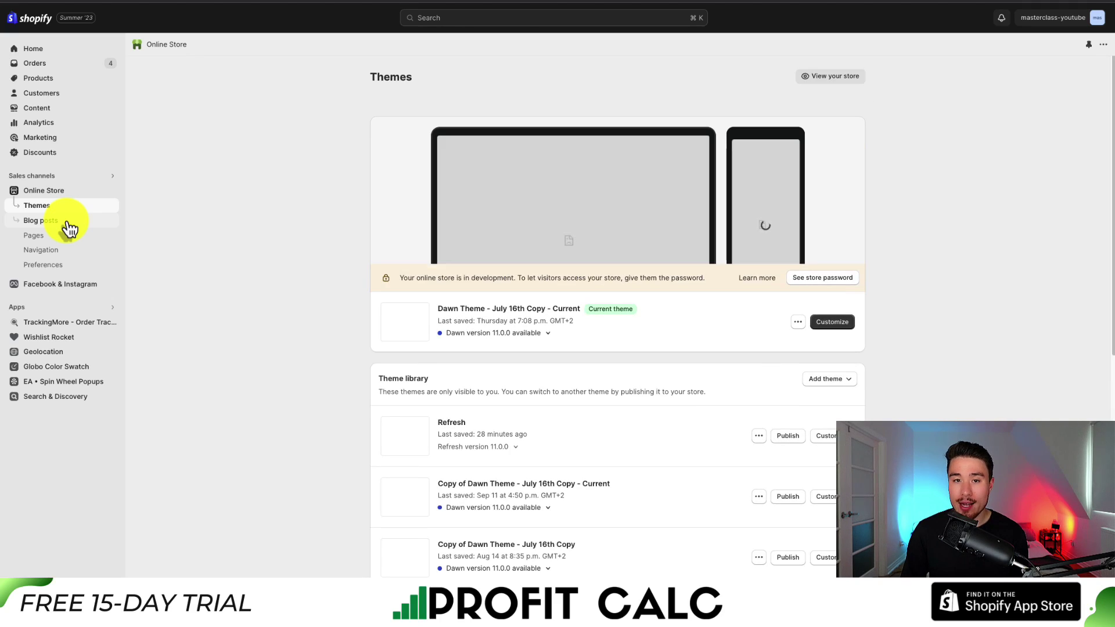
click(831, 323)
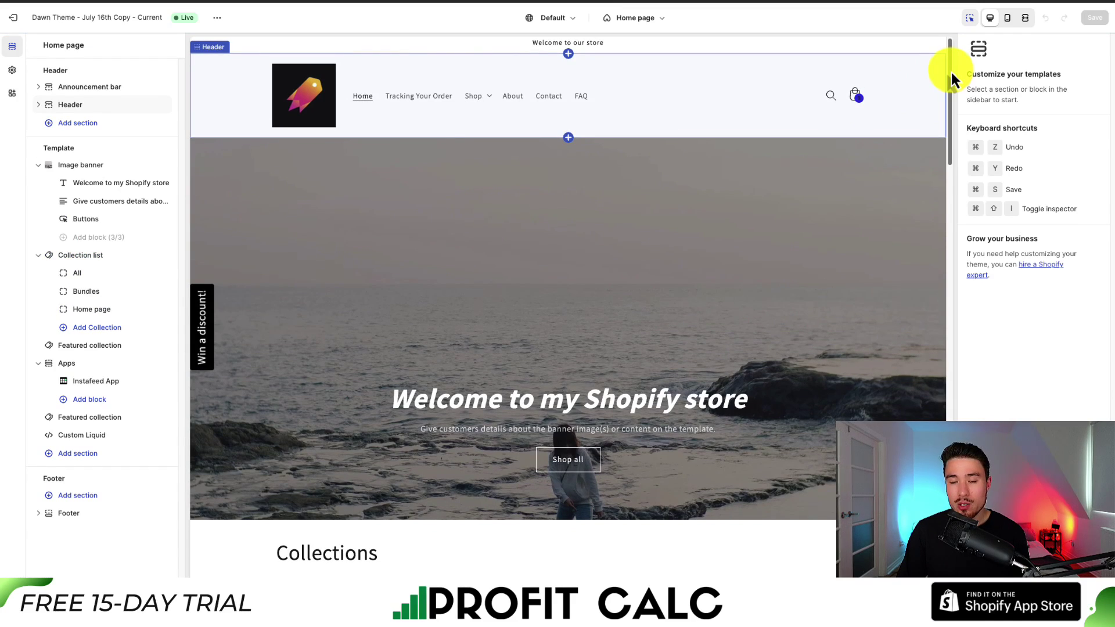
drag(950, 78, 963, 205)
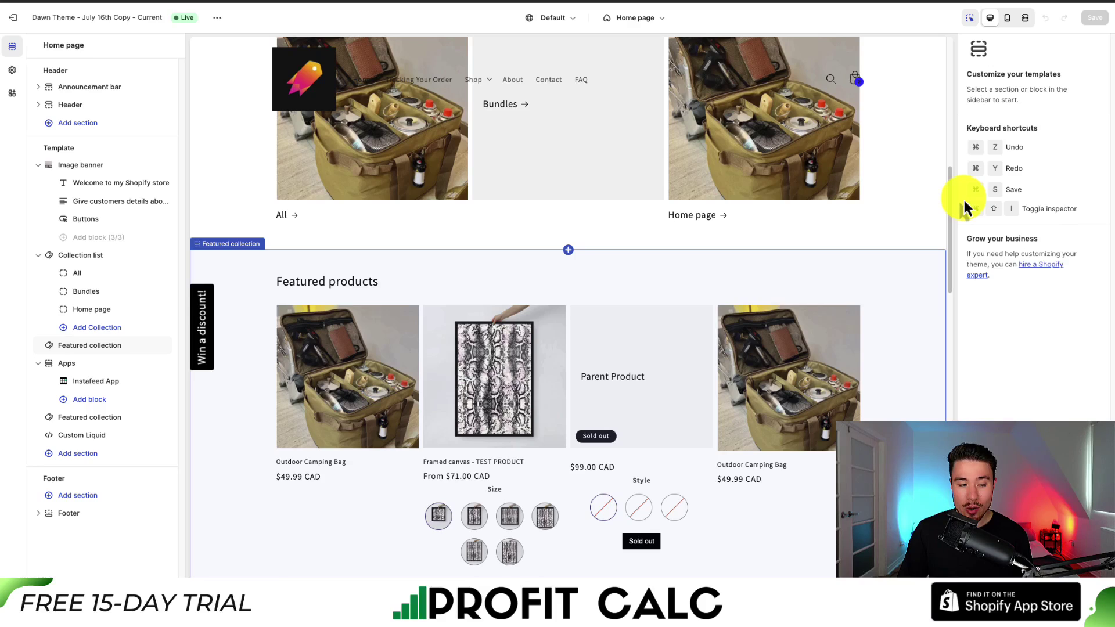
click(76, 456)
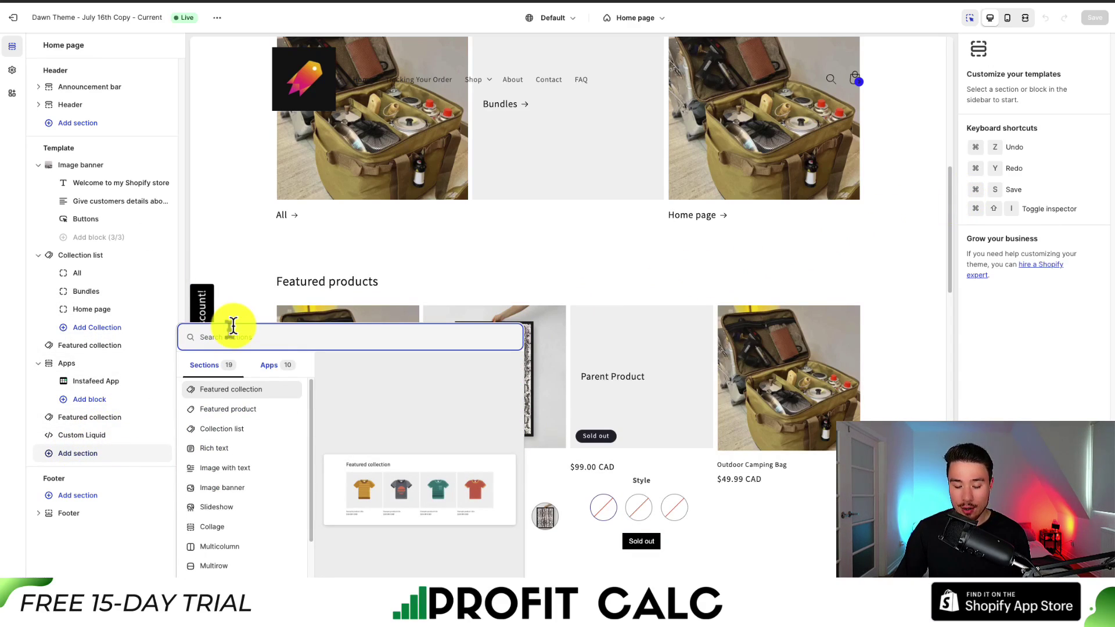
Search 'custom', add a Custom Liquid section to the home page, and place the cursor in its code box.
text(custom)
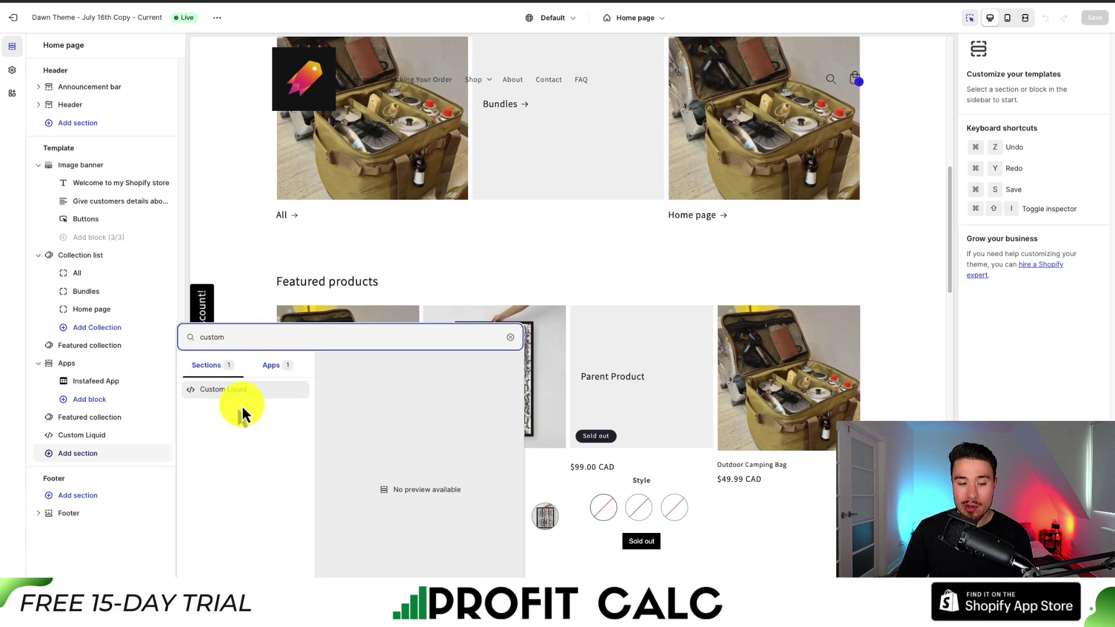
click(224, 395)
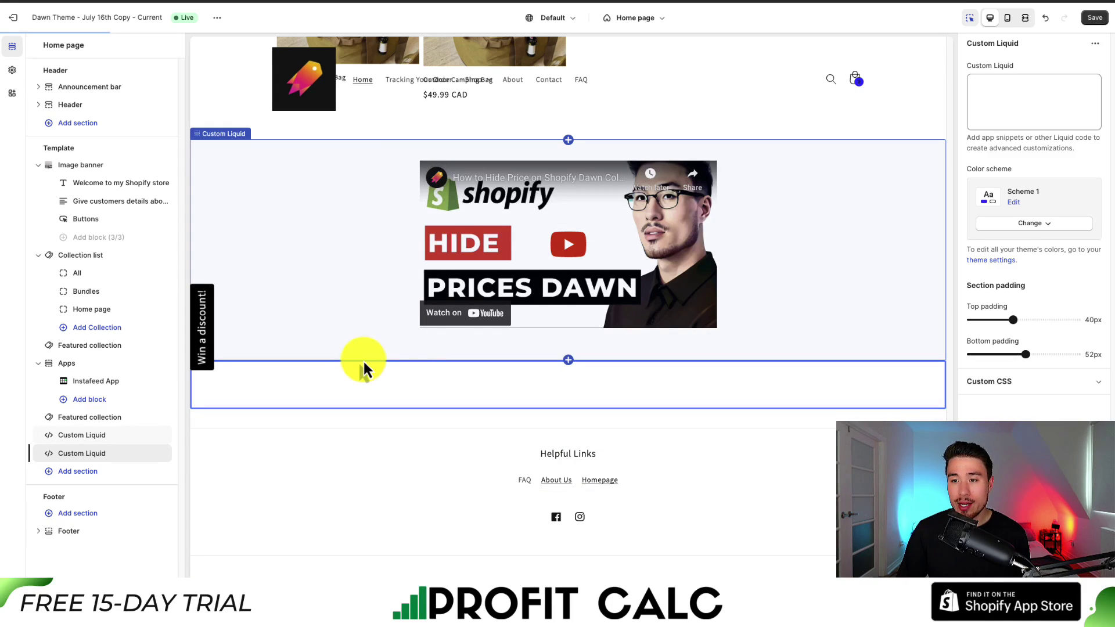
click(970, 118)
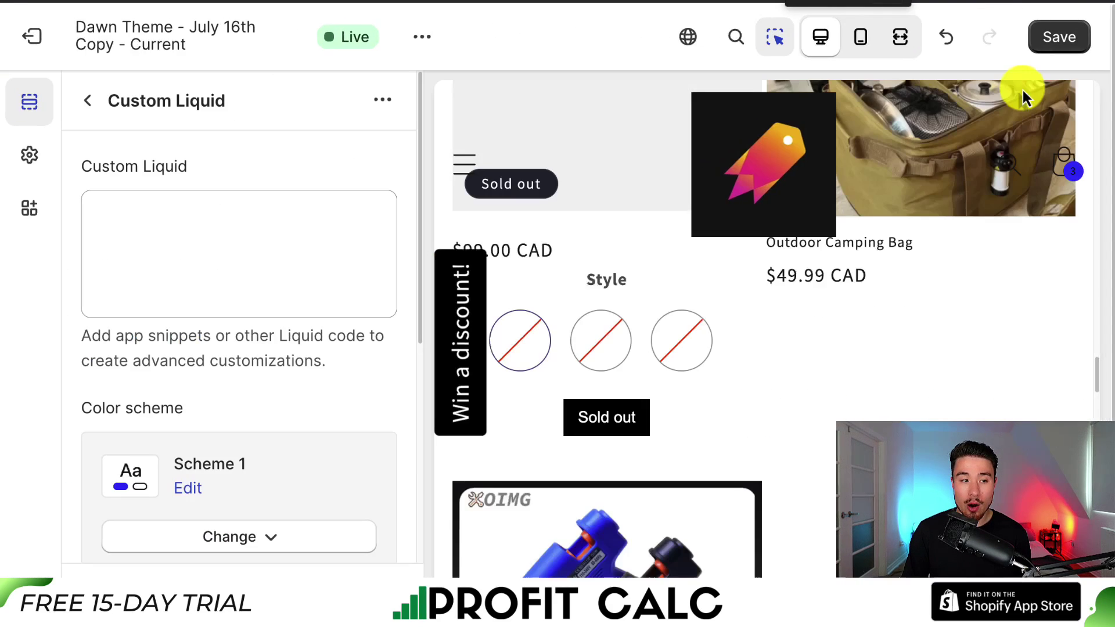
click(181, 265)
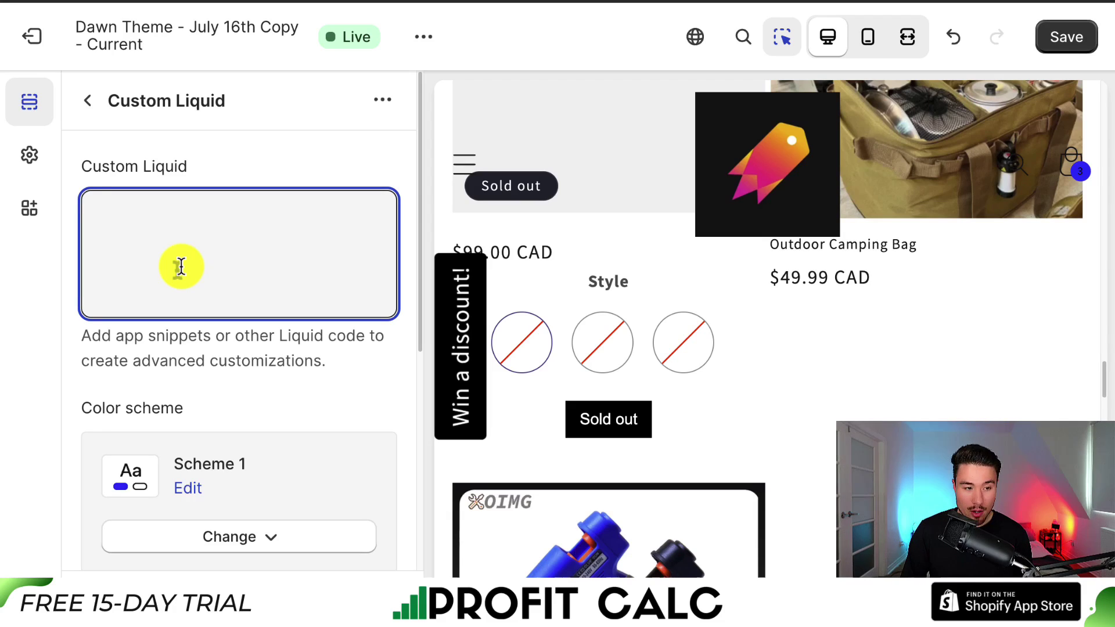
Write an <img src=""/> tag holding the GIF's pasted CDN URL and check it in the preview.
text(<i)
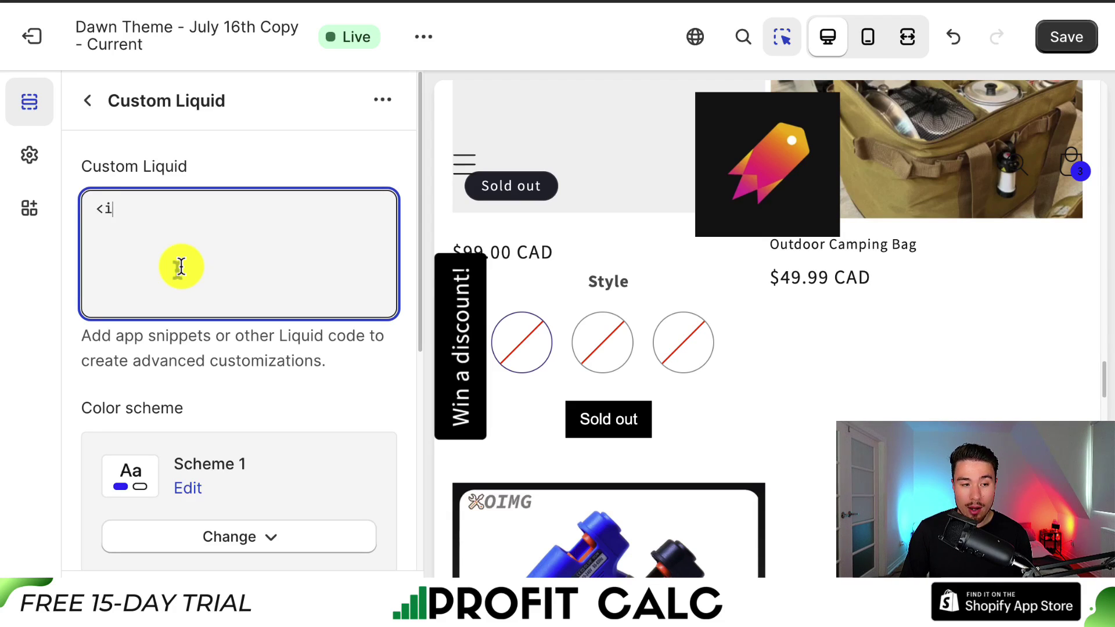
text(mg sr)
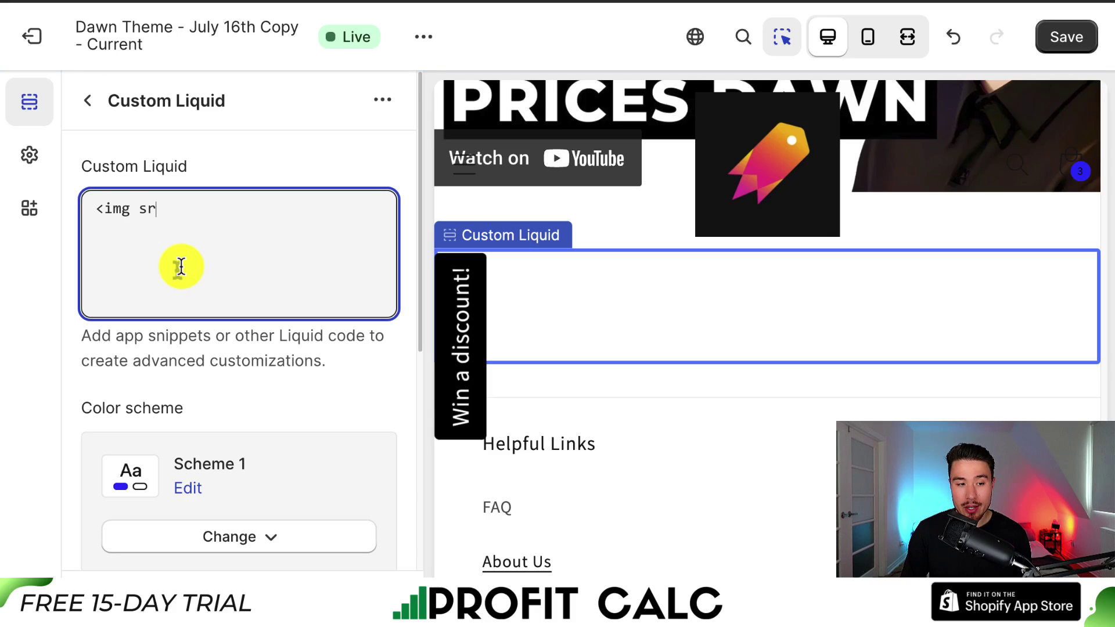
text(c="")
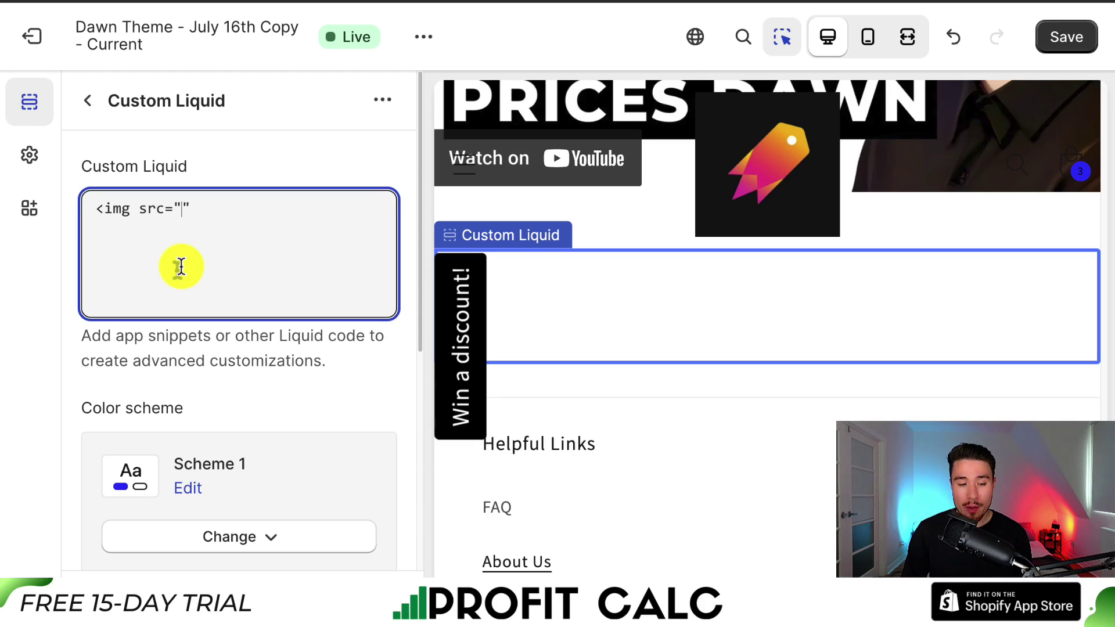
key(ctrl+v)
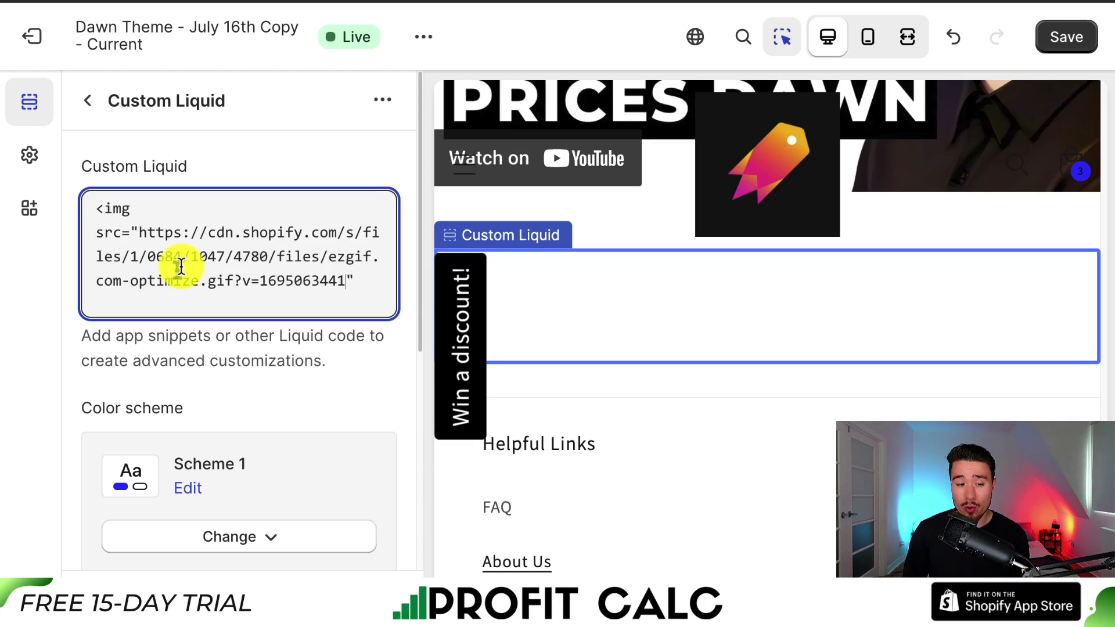
drag(181, 233, 378, 278)
click(379, 278)
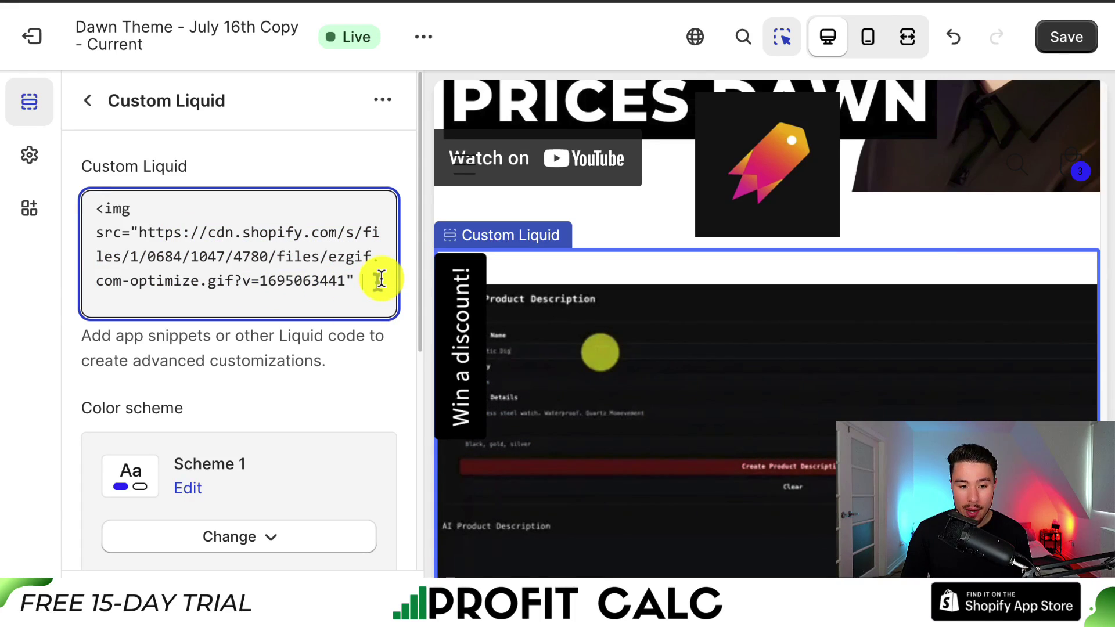
click(646, 268)
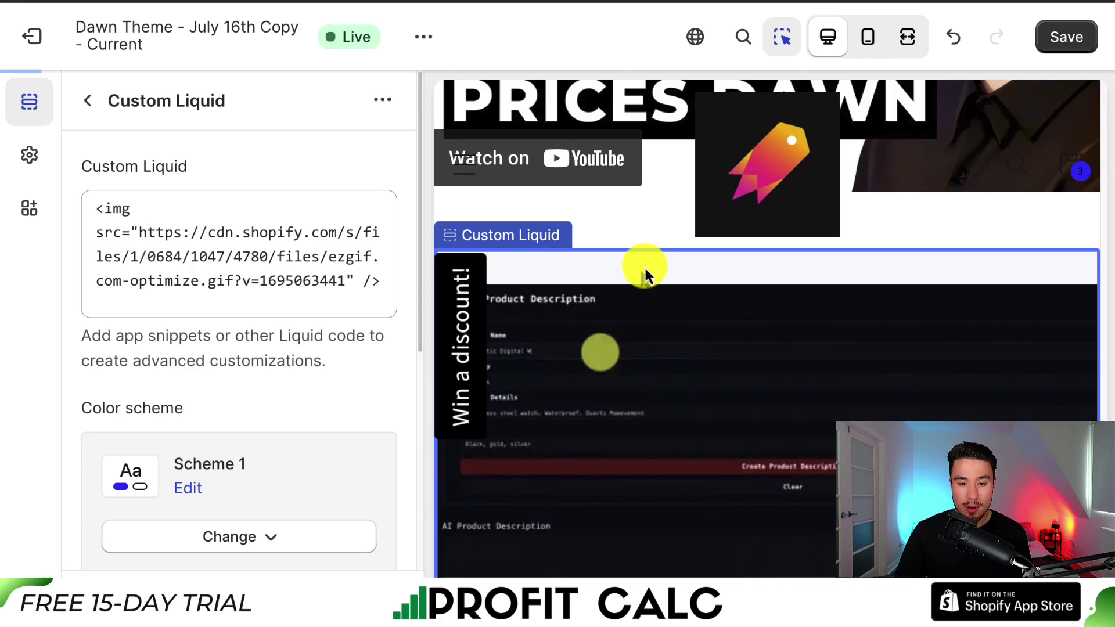
scroll(646, 268, down, 3)
click(160, 214)
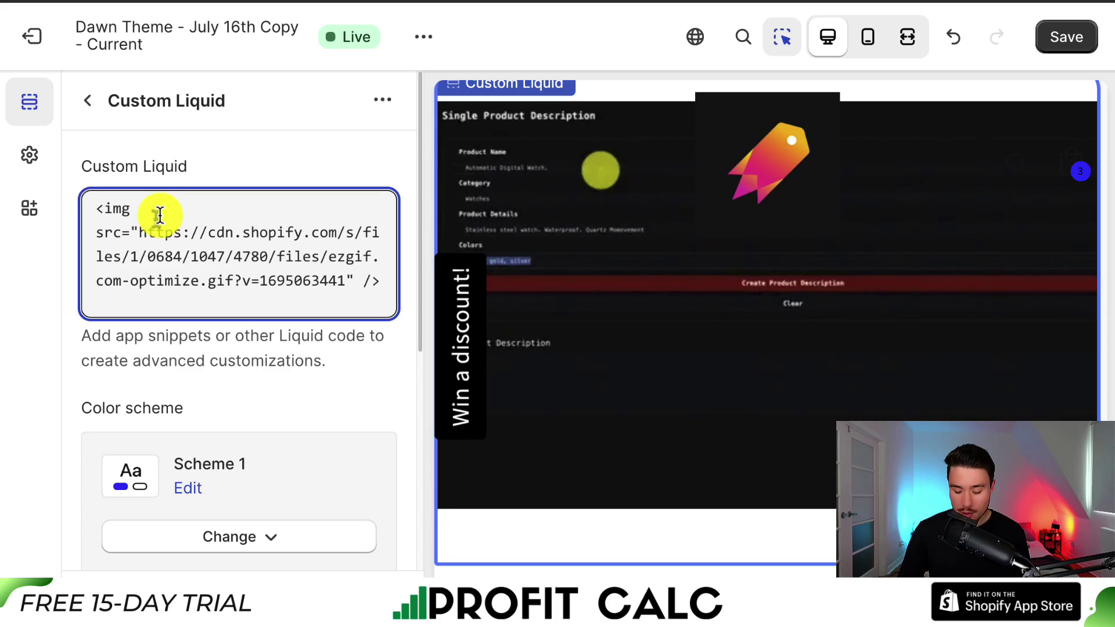
Add a <div align="center"> line above the image tag and a </div> line after it.
key(Home)
key(Return)
key(Up)
text(<)
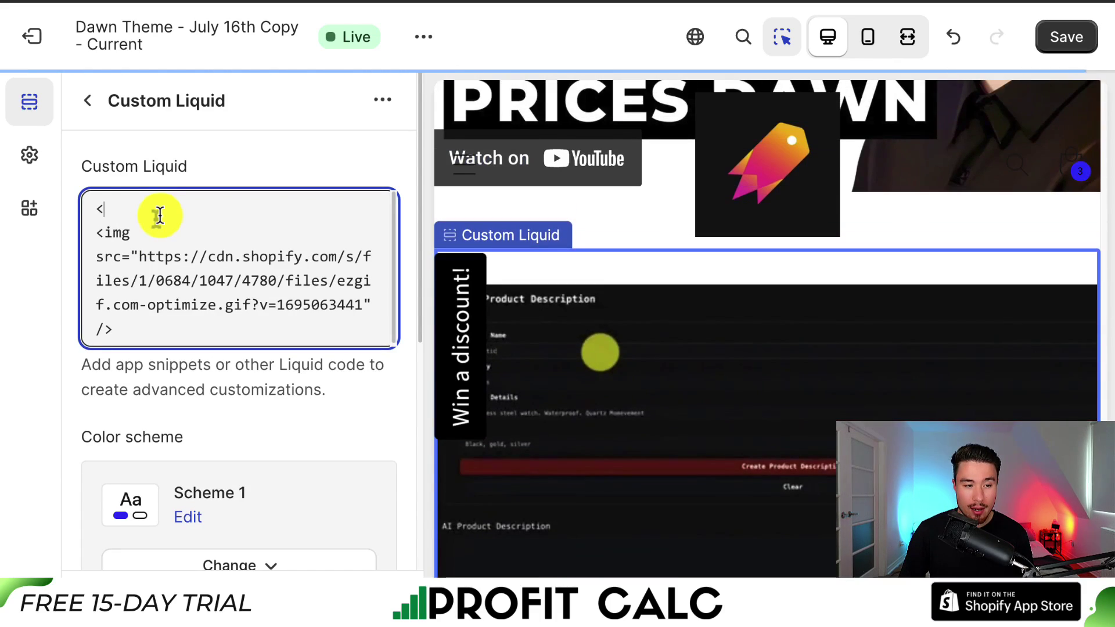
text(div>)
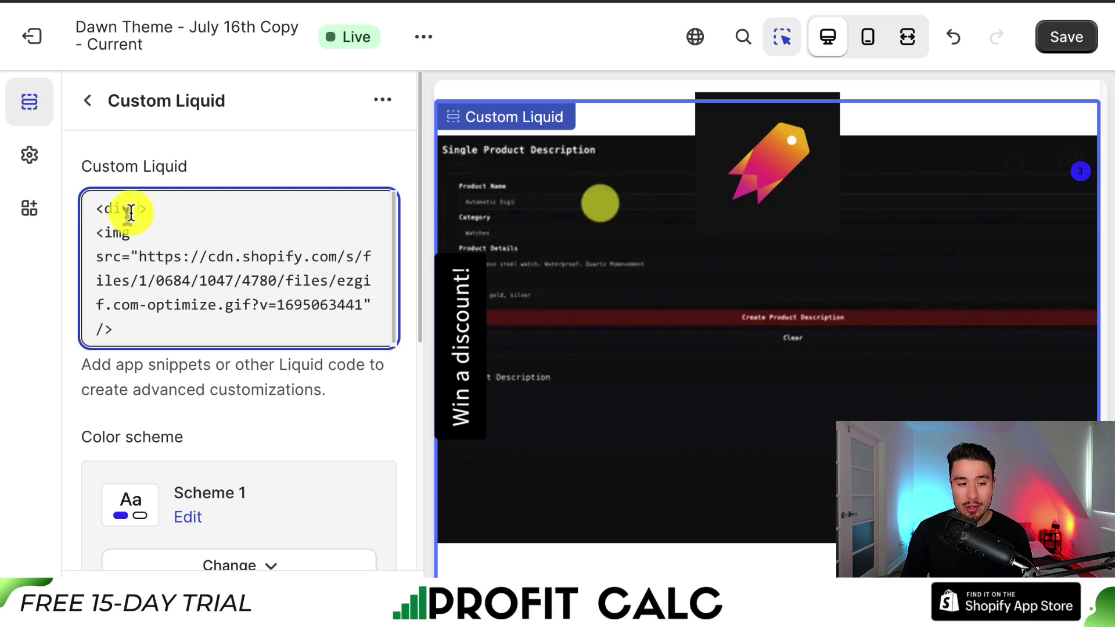
text( ali)
text(gn=)
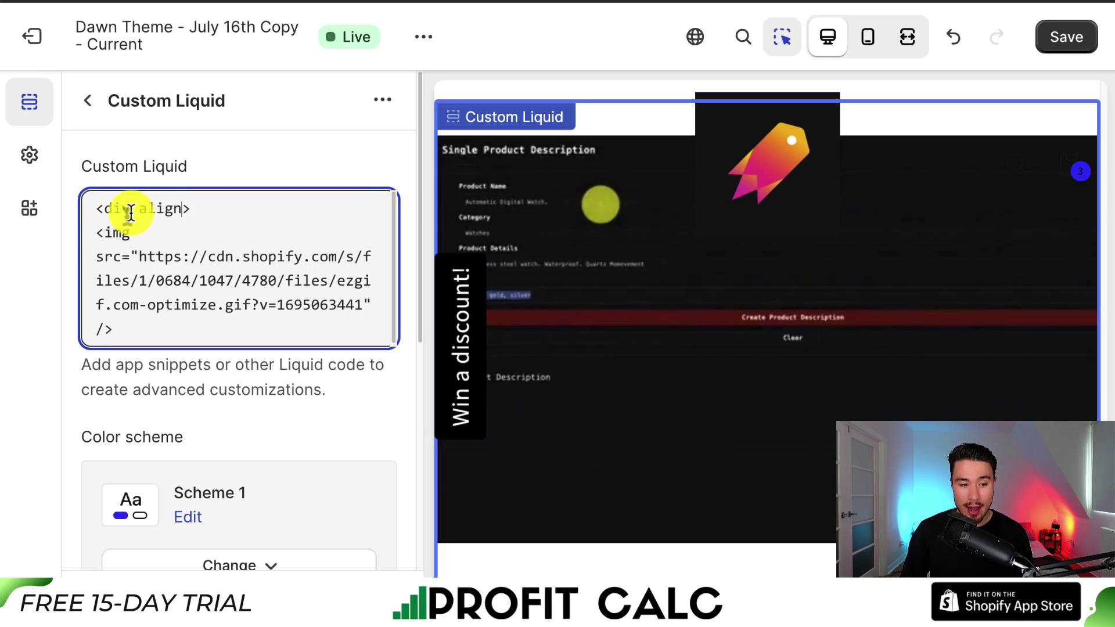
text("")
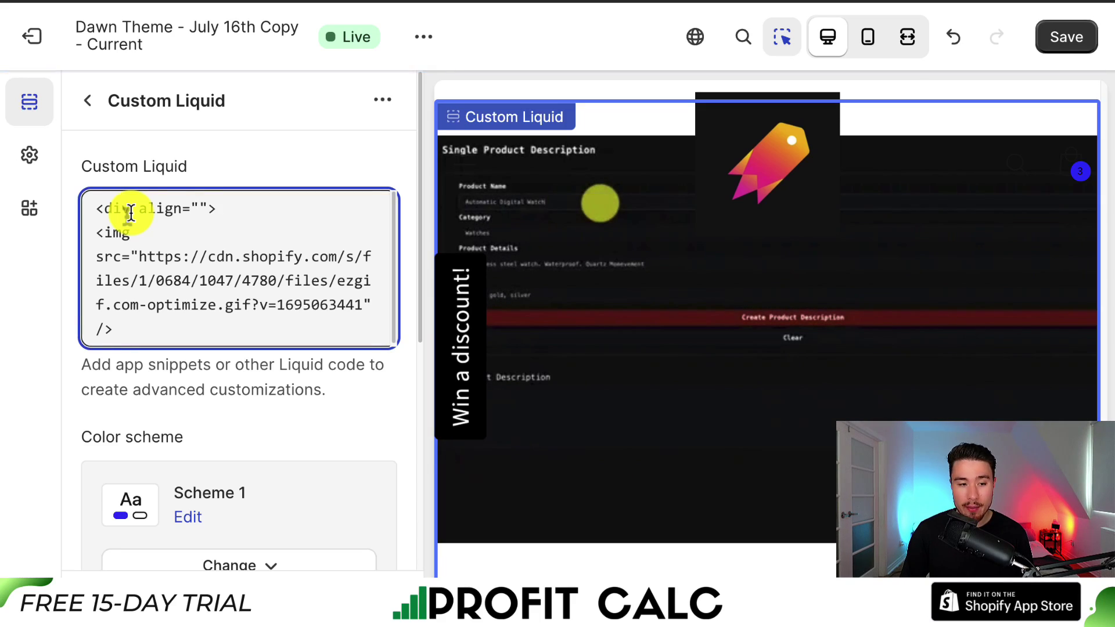
text(center)
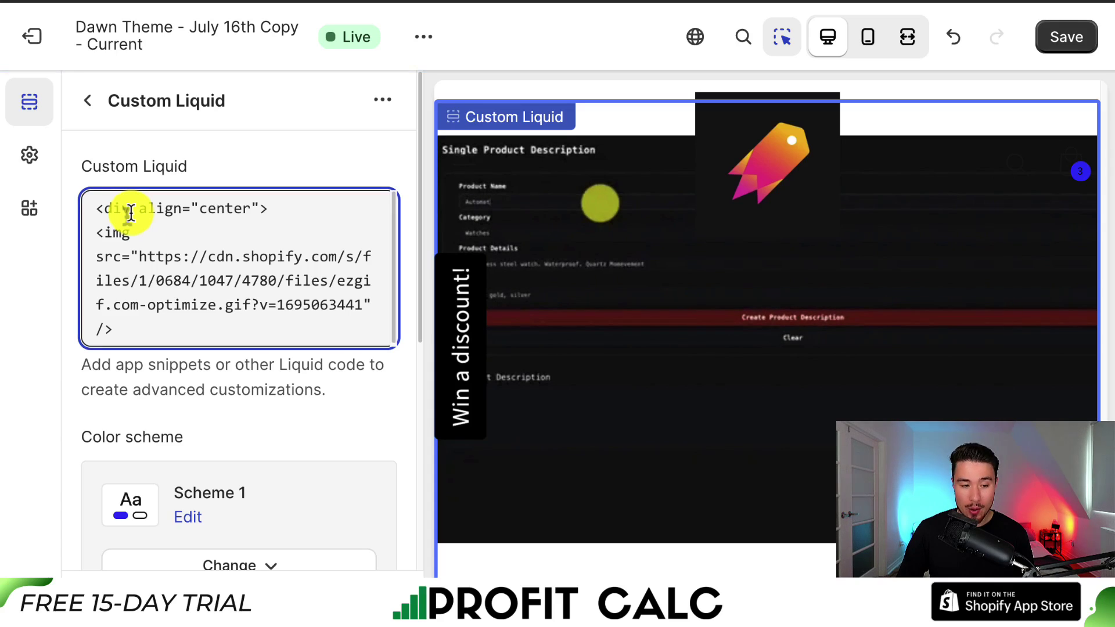
key(ctrl+End)
key(Return)
key(Return)
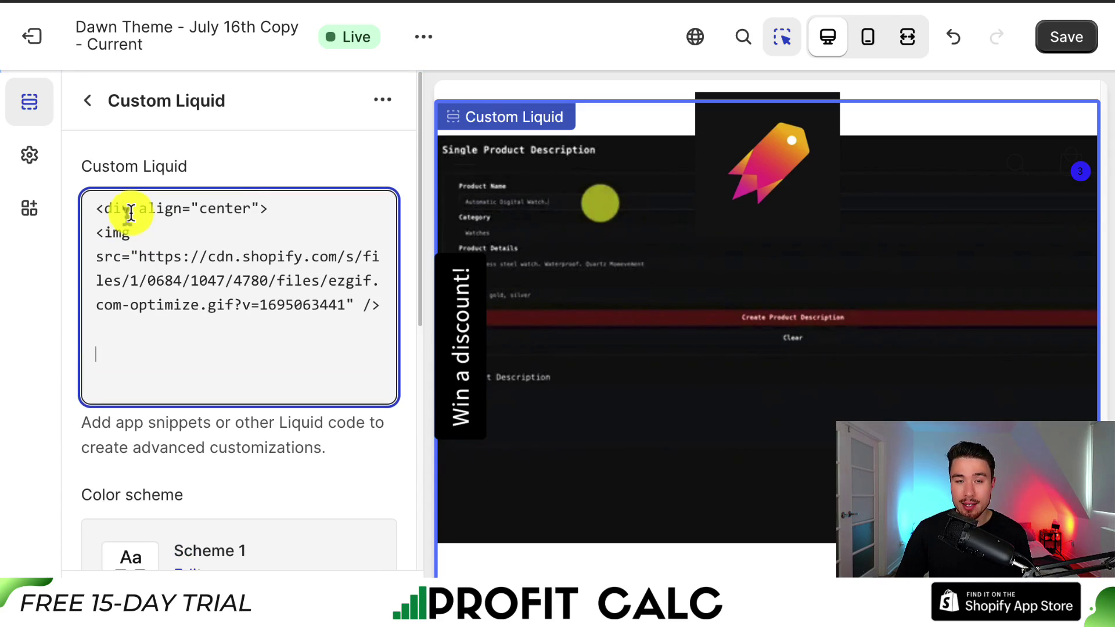
text(<)
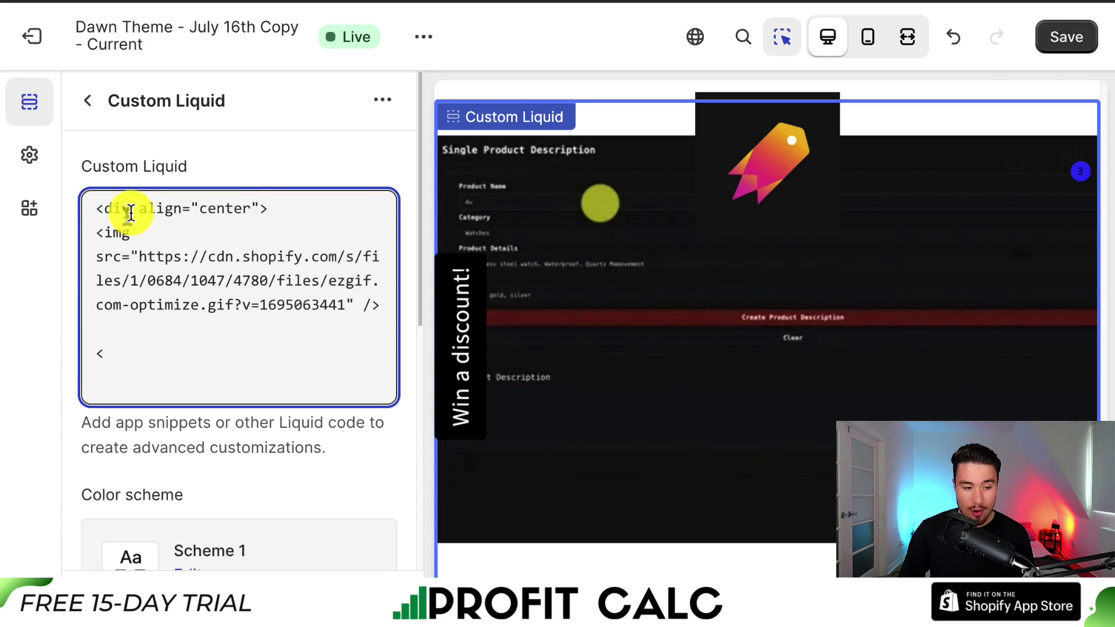
text(/div)
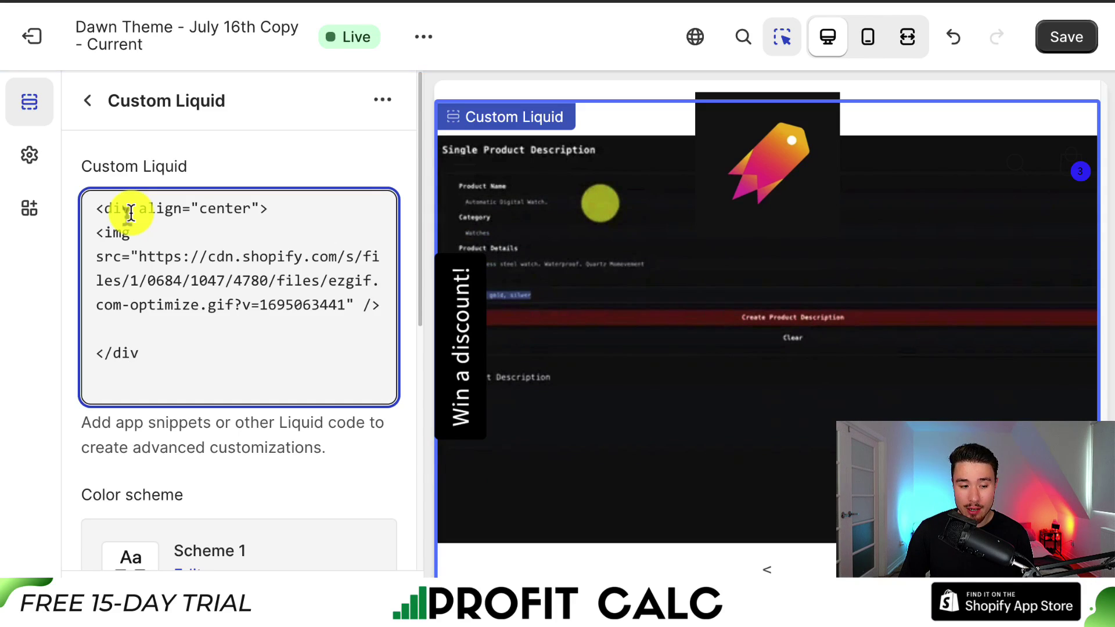
text(>)
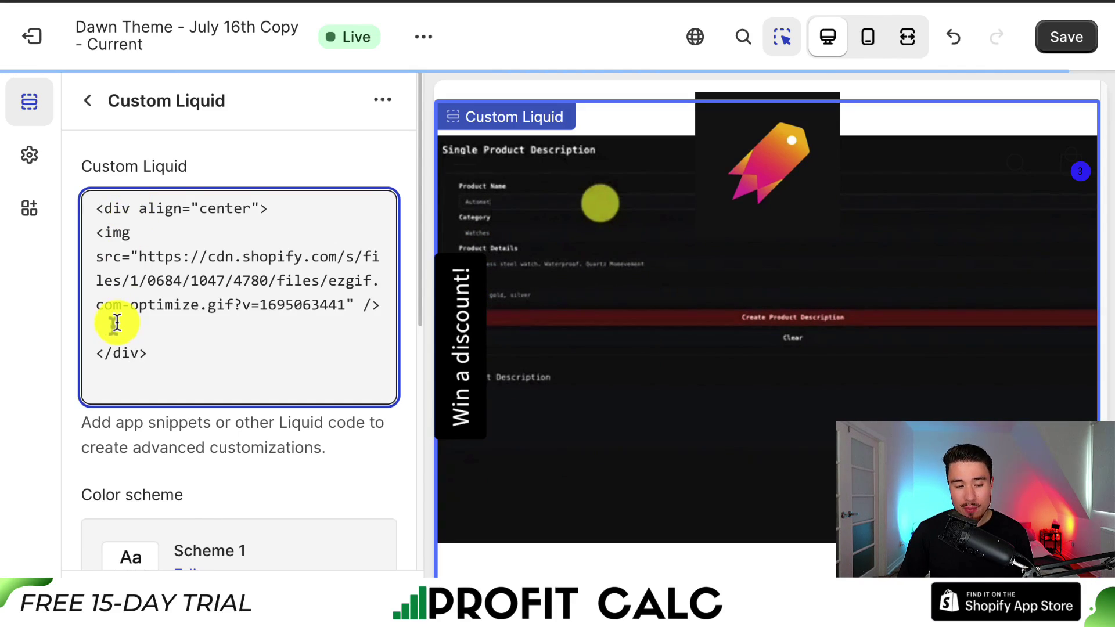
key(BackSpace)
Review the code zoomed in, undoing an accidental deletion of the image URL.
drag(105, 232, 374, 311)
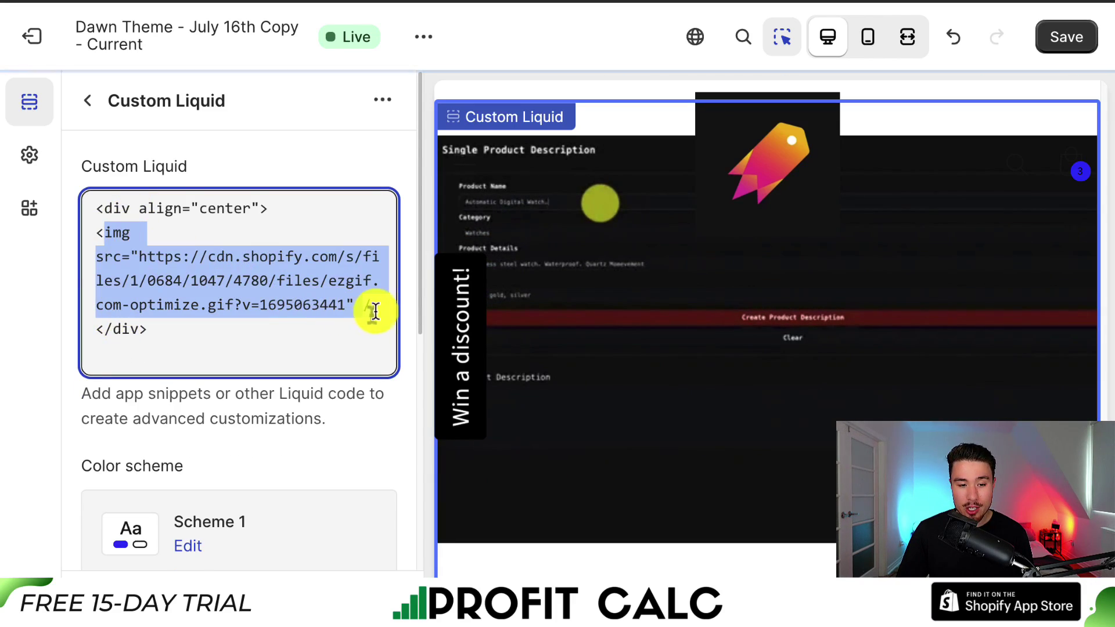
drag(132, 209, 248, 217)
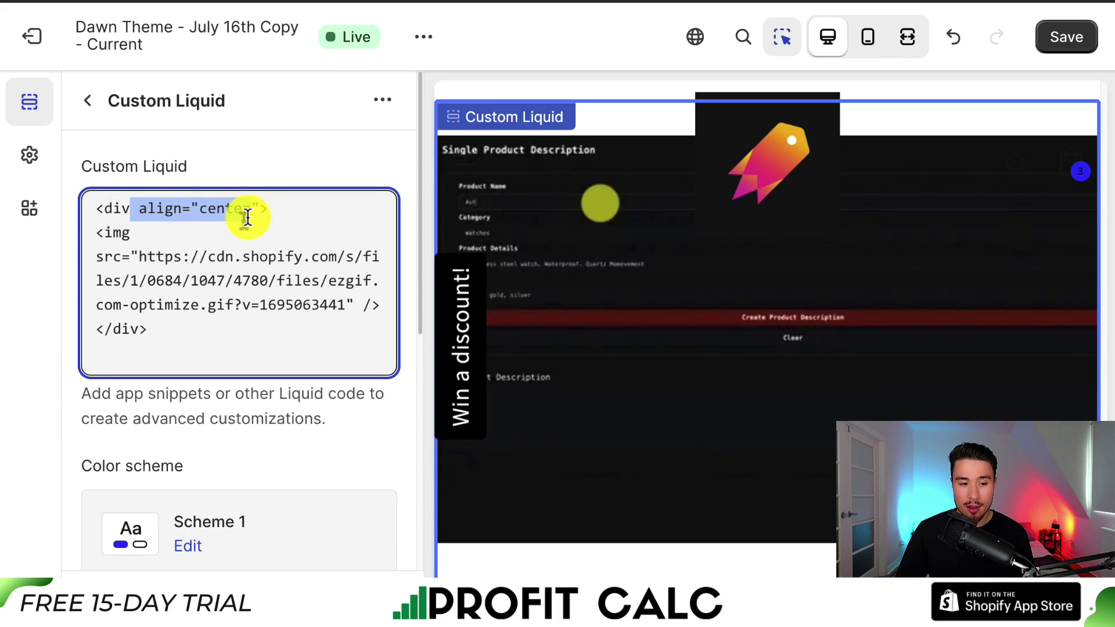
click(164, 291)
key(ctrl+plus)
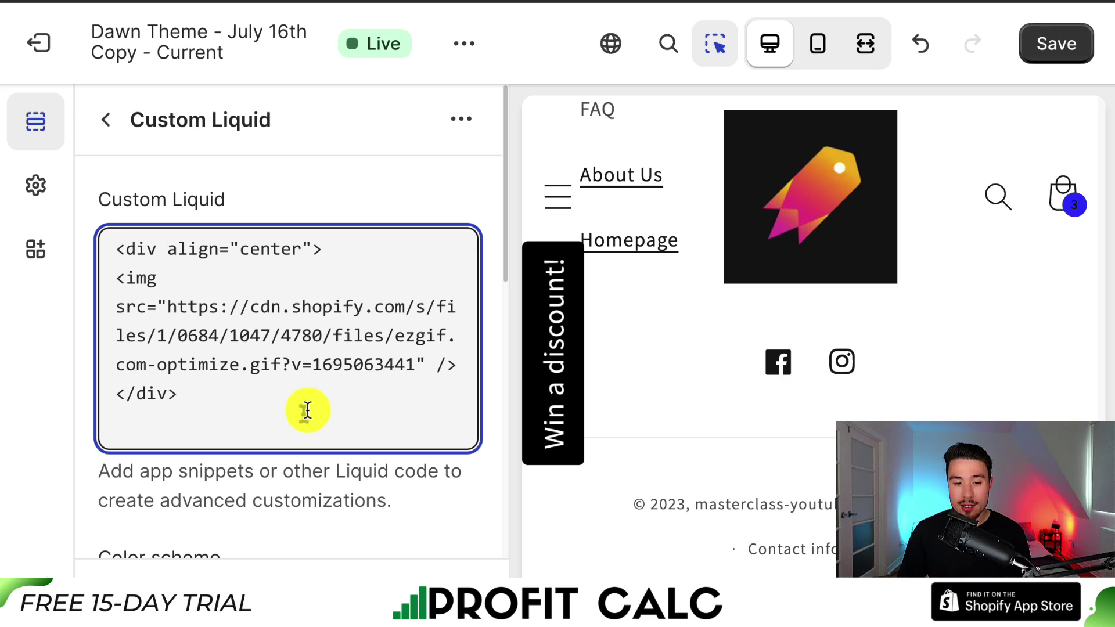
drag(415, 365, 169, 308)
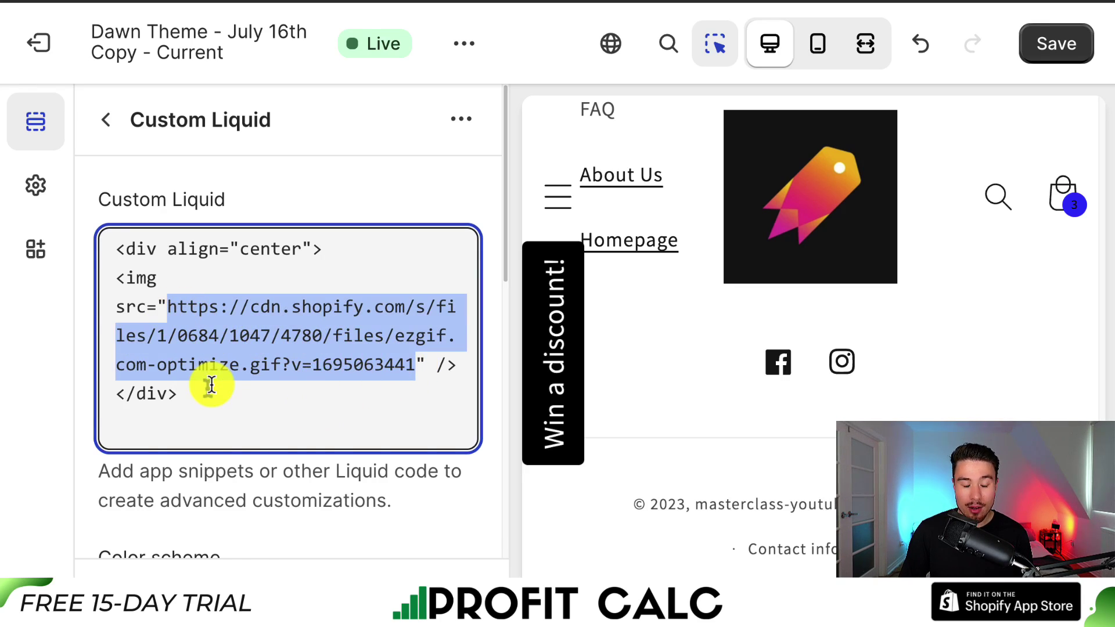
key(BackSpace)
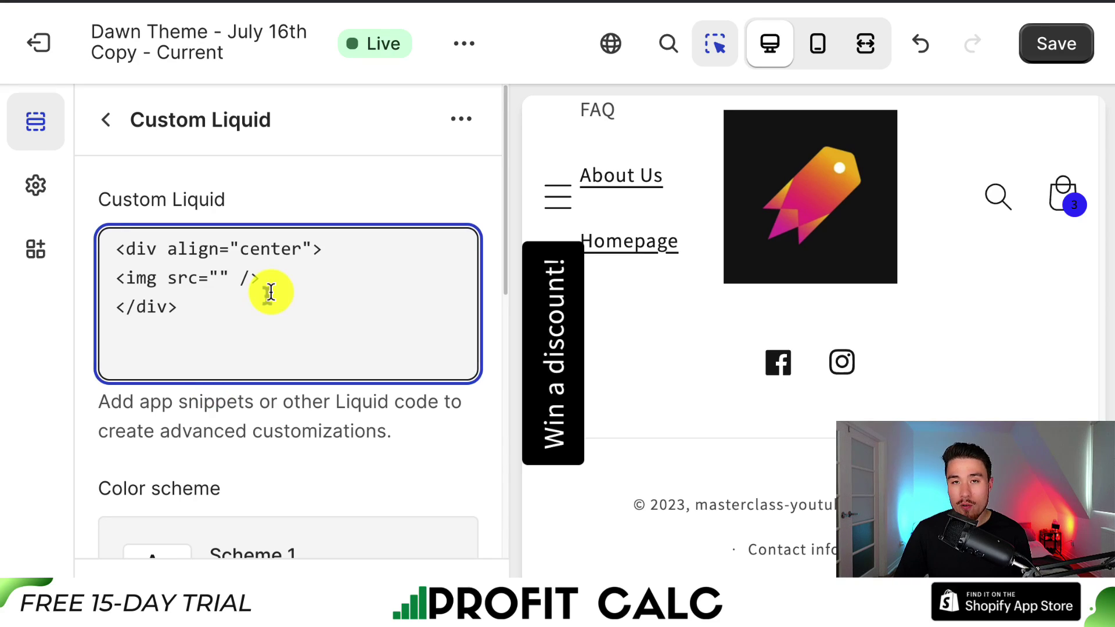
key(ctrl+z)
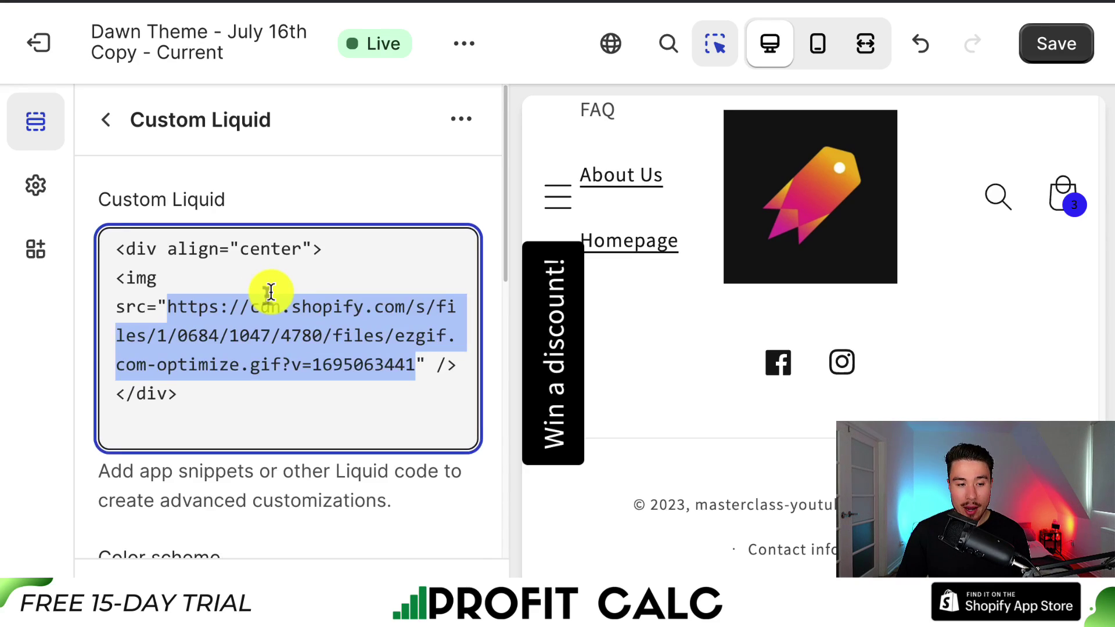
click(232, 279)
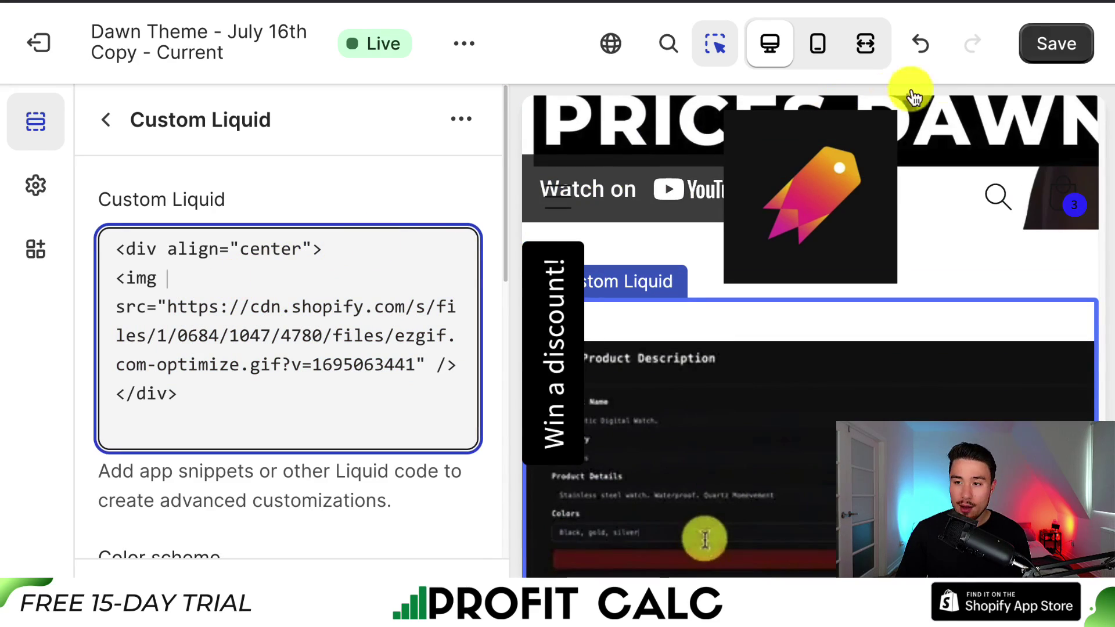
Save the theme changes and check the home page preview down to the footer.
click(1070, 45)
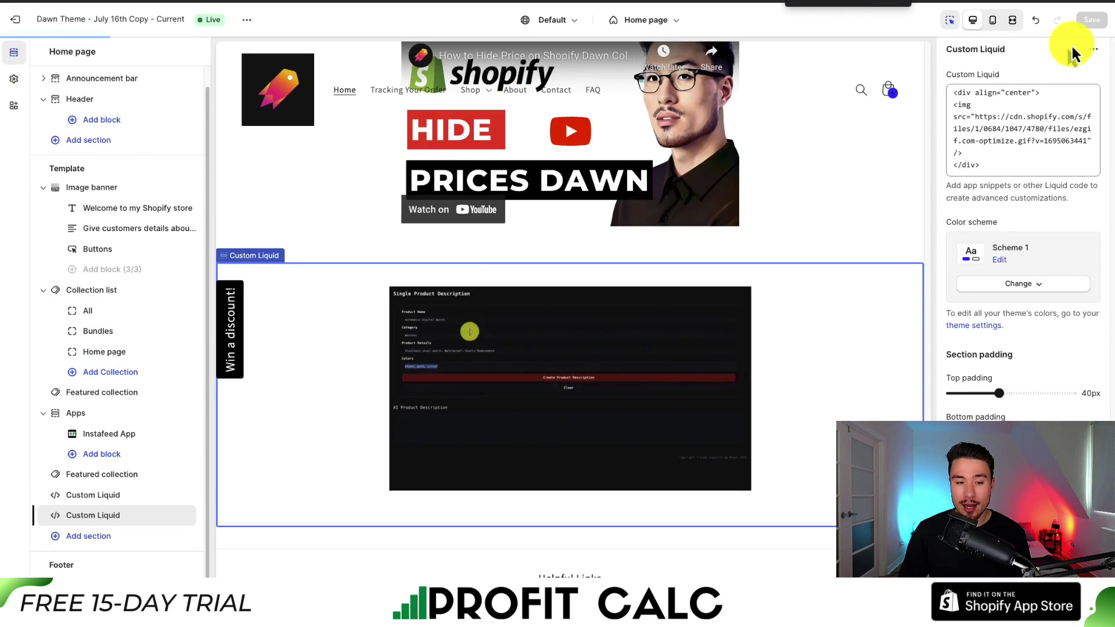
scroll(284, 456, down, 3)
click(285, 456)
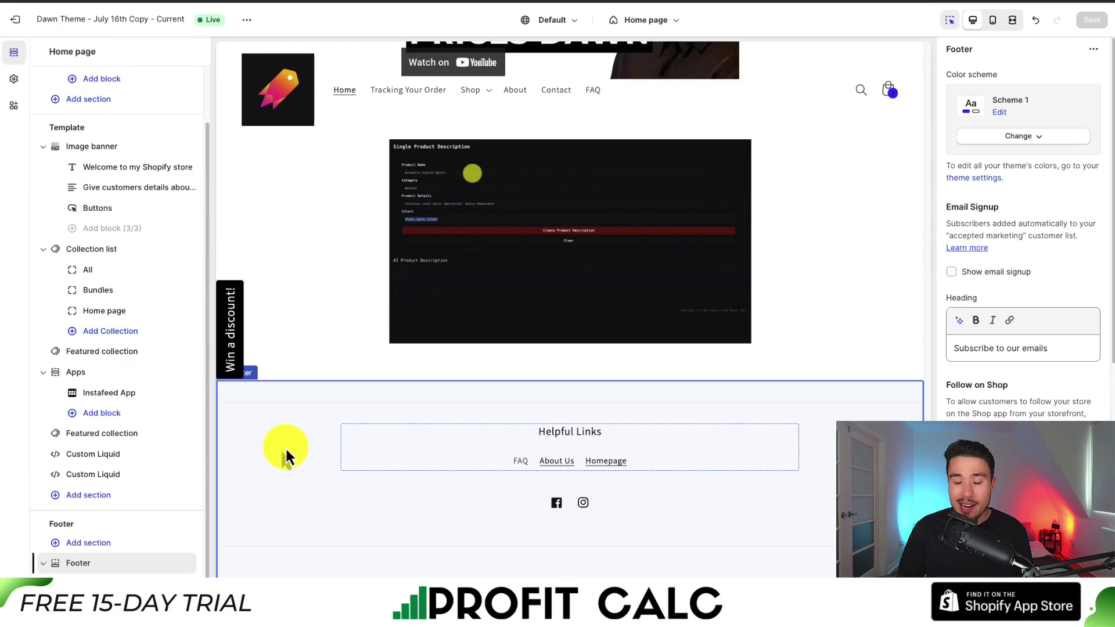
scroll(305, 405, up, 1)
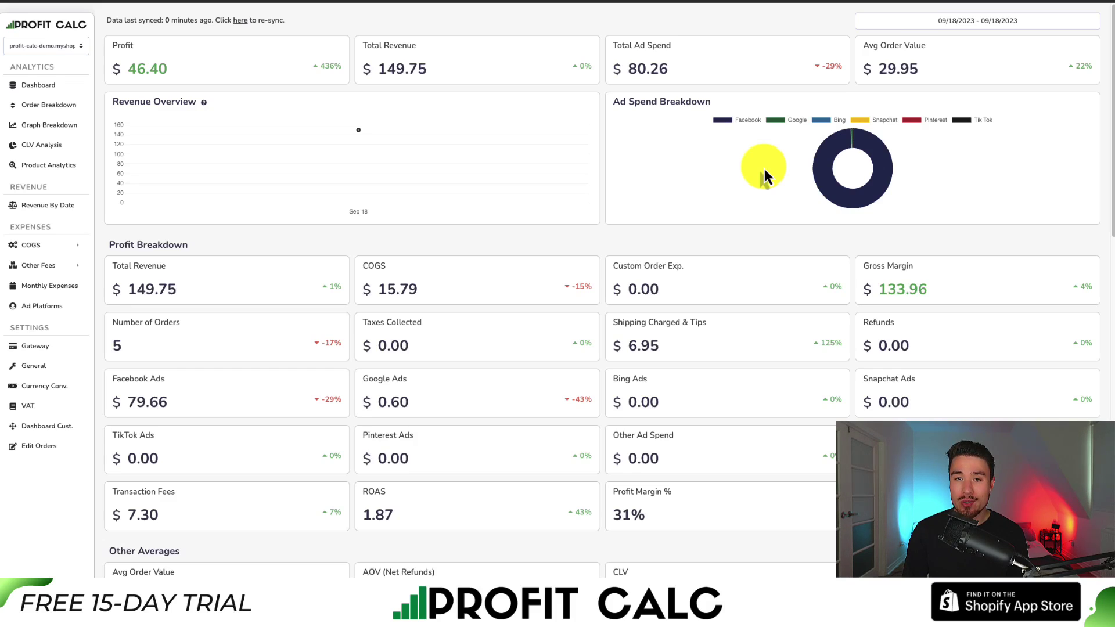
Set the Profit Calc date range to Last 7 Days (09/12/2023 - 09/18/2023) and review the dashboard.
click(981, 23)
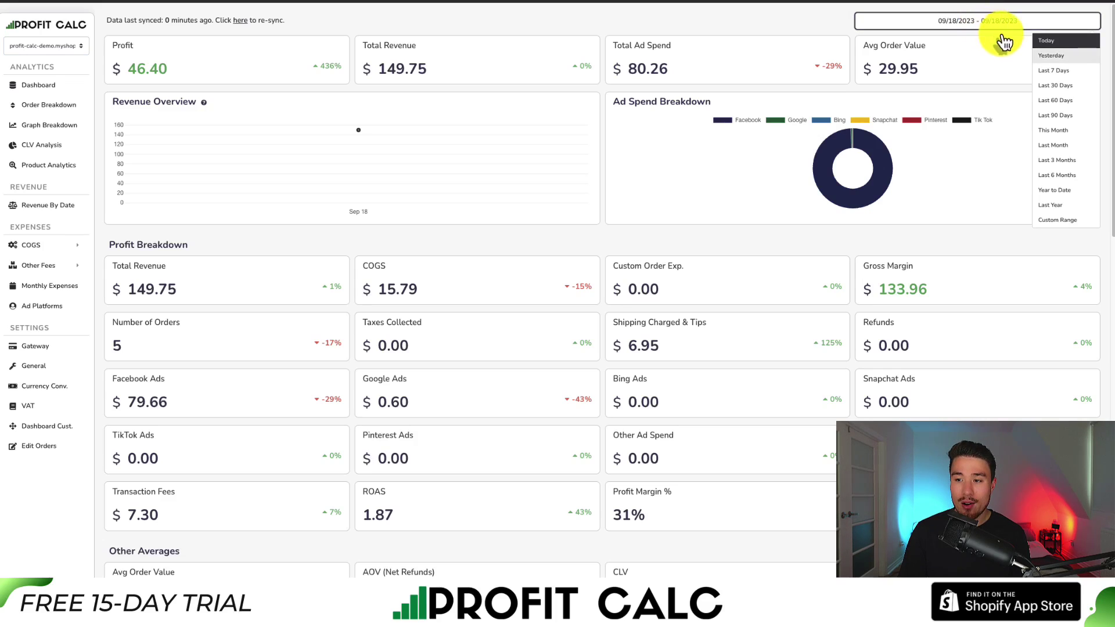
click(1060, 70)
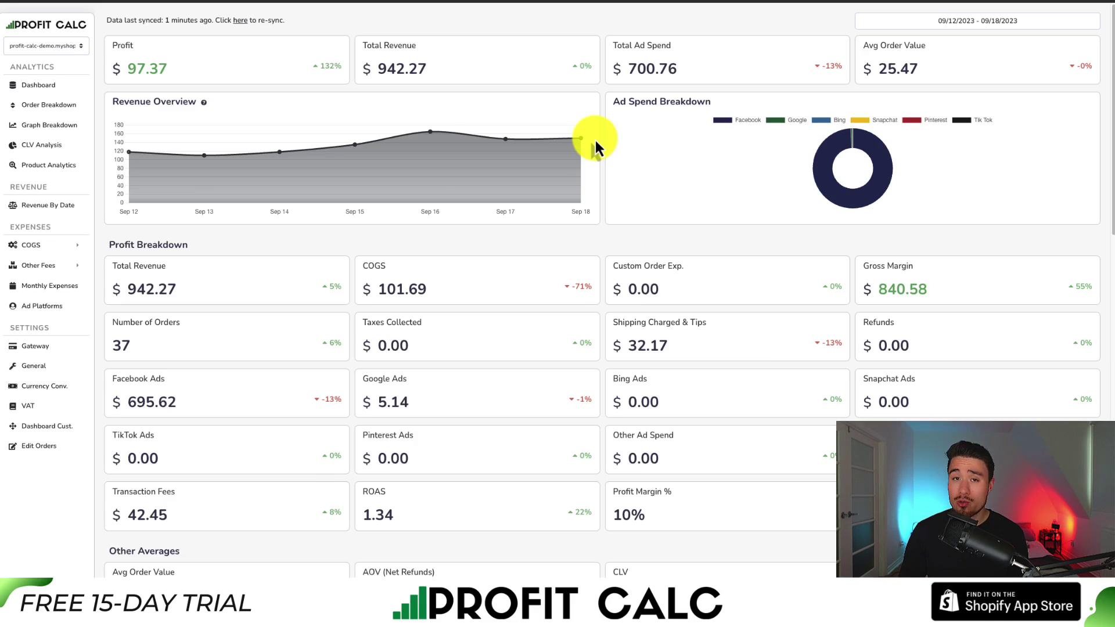
scroll(595, 145, down, 5)
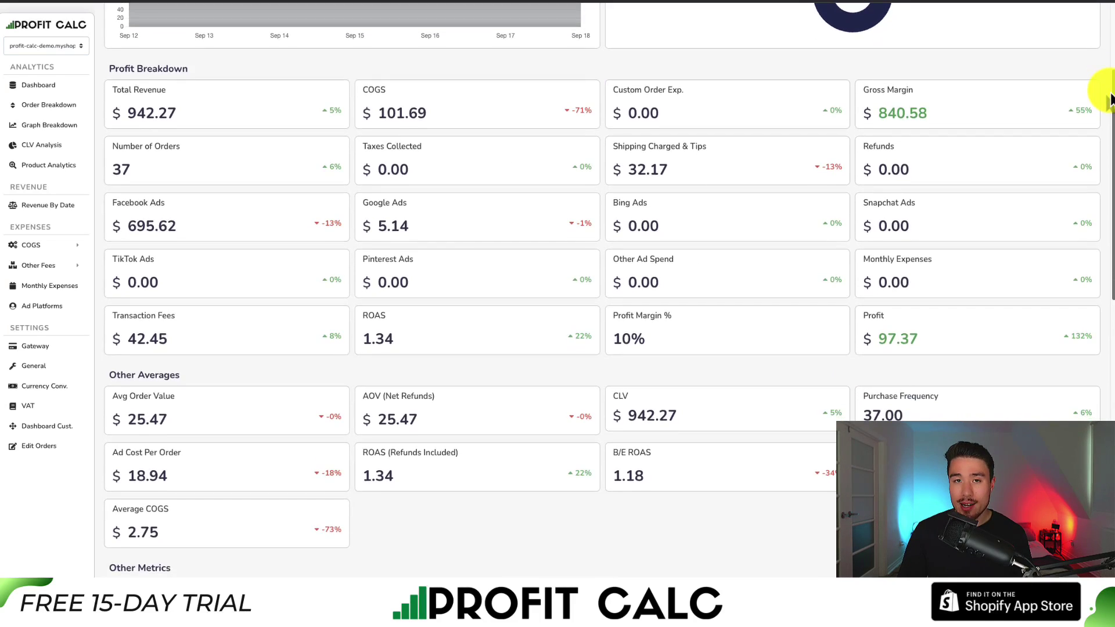
drag(1107, 116, 1109, 25)
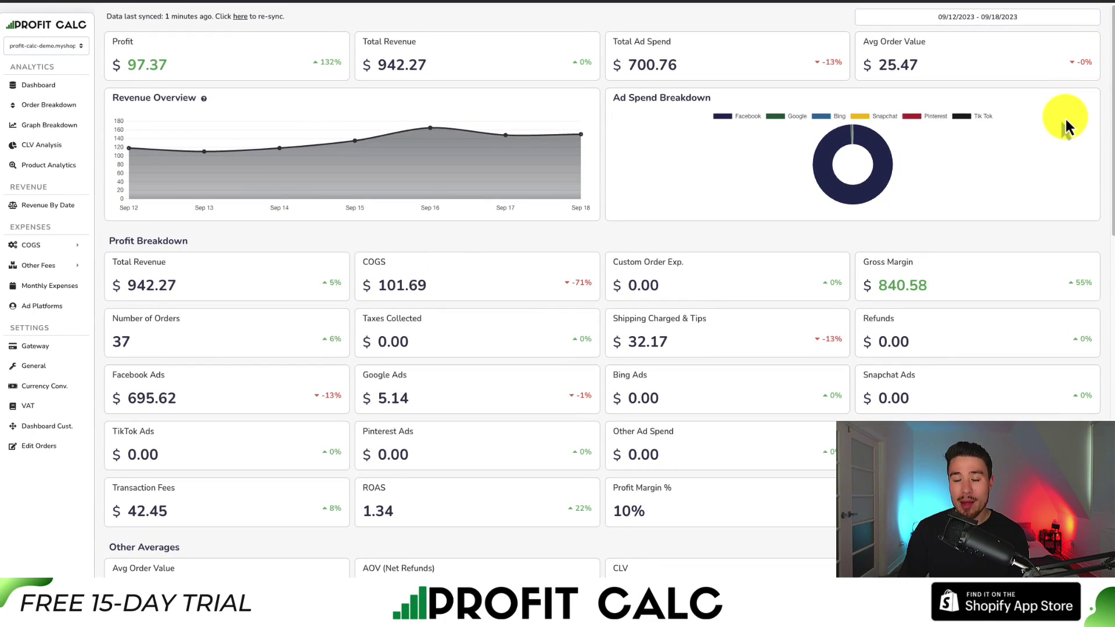
scroll(1045, 168, up, 1)
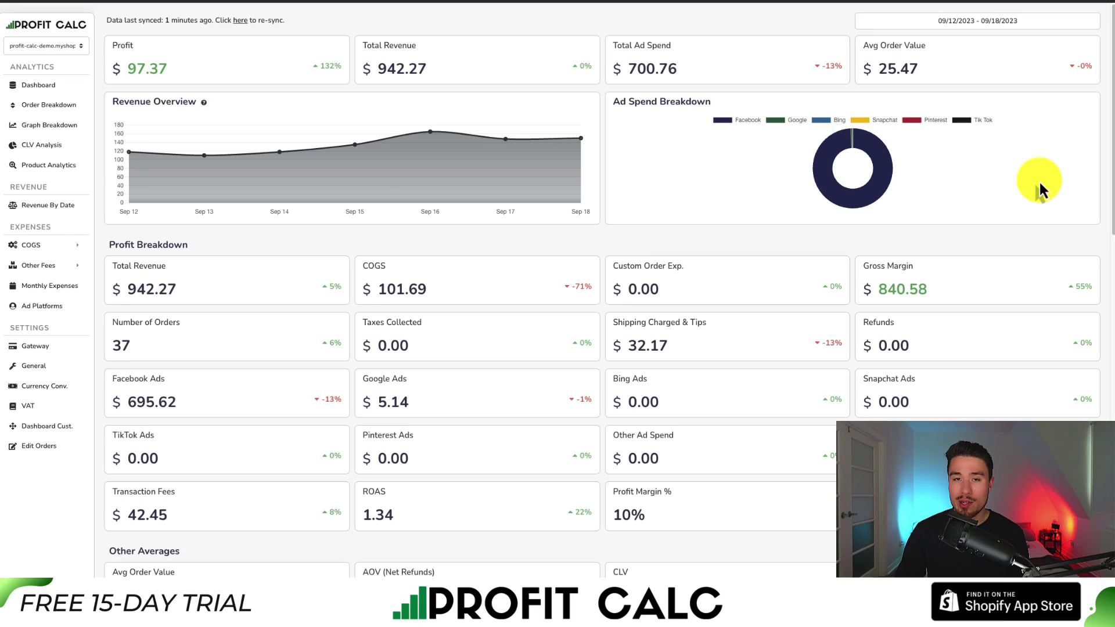